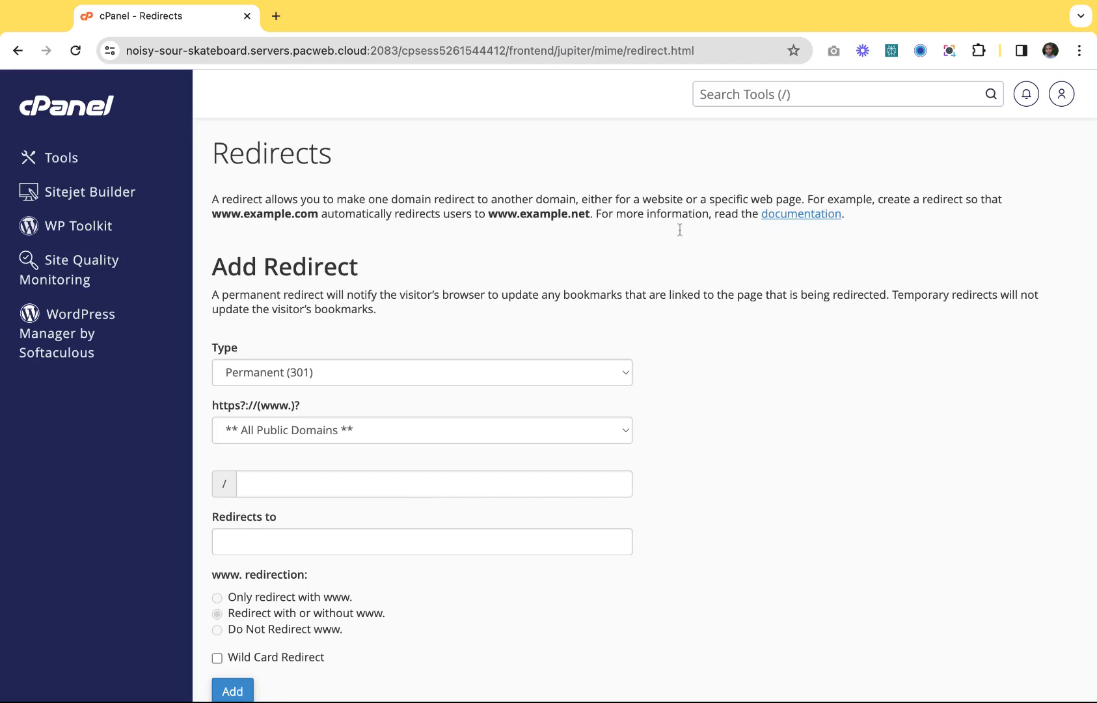
Set the redirect type to Permanent (301), after briefly trying Temporary (302).
{"action": "scroll", "coordinate": [636, 374], "scroll_direction": "down", "scroll_amount": 3}
{"action": "scroll", "coordinate": [636, 371], "scroll_direction": "up", "scroll_amount": 3}
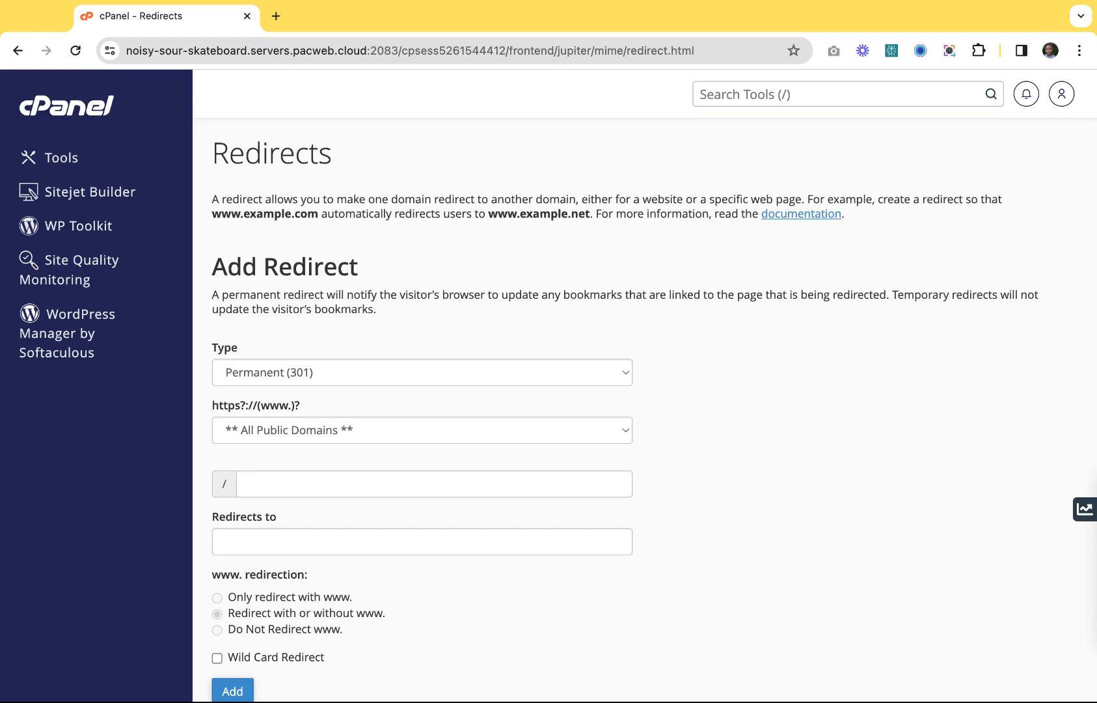
{"action": "scroll", "coordinate": [651, 391], "scroll_direction": "down", "scroll_amount": 3}
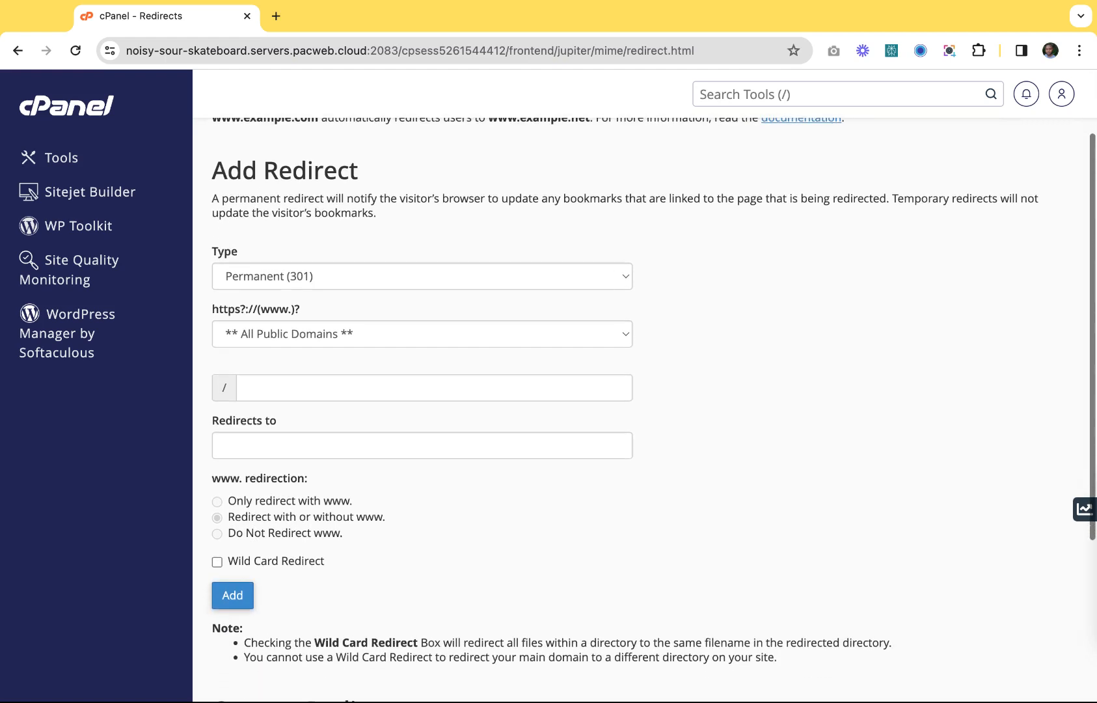
{"action": "scroll", "coordinate": [332, 244], "scroll_direction": "down", "scroll_amount": 1}
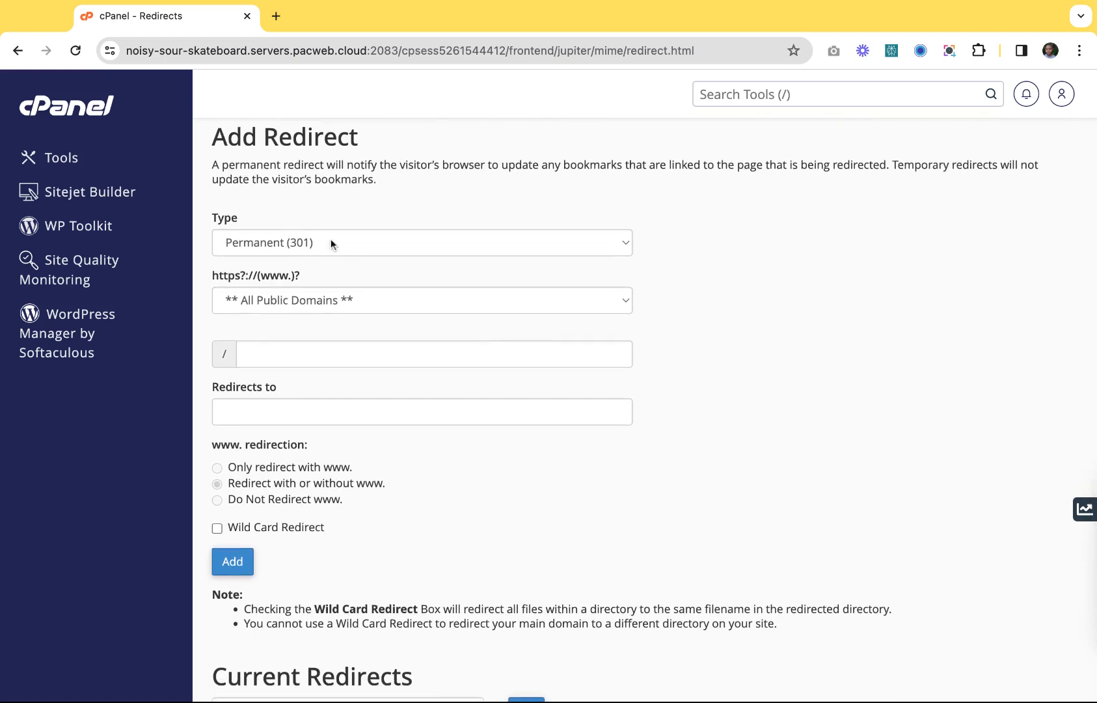
{"action": "left_click", "coordinate": [330, 242]}
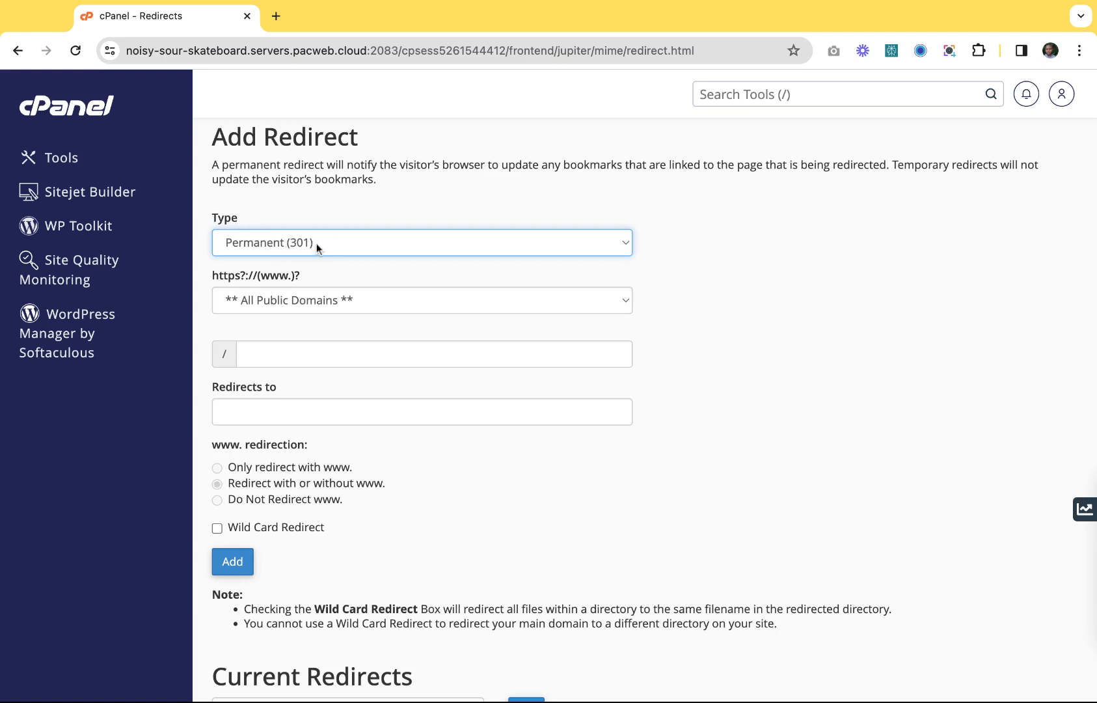
{"action": "left_click", "coordinate": [279, 259]}
{"action": "left_click", "coordinate": [314, 226]}
Choose heybassh.dummy-domain.none as the source domain and start filling in the path field.
{"action": "left_click", "coordinate": [414, 305]}
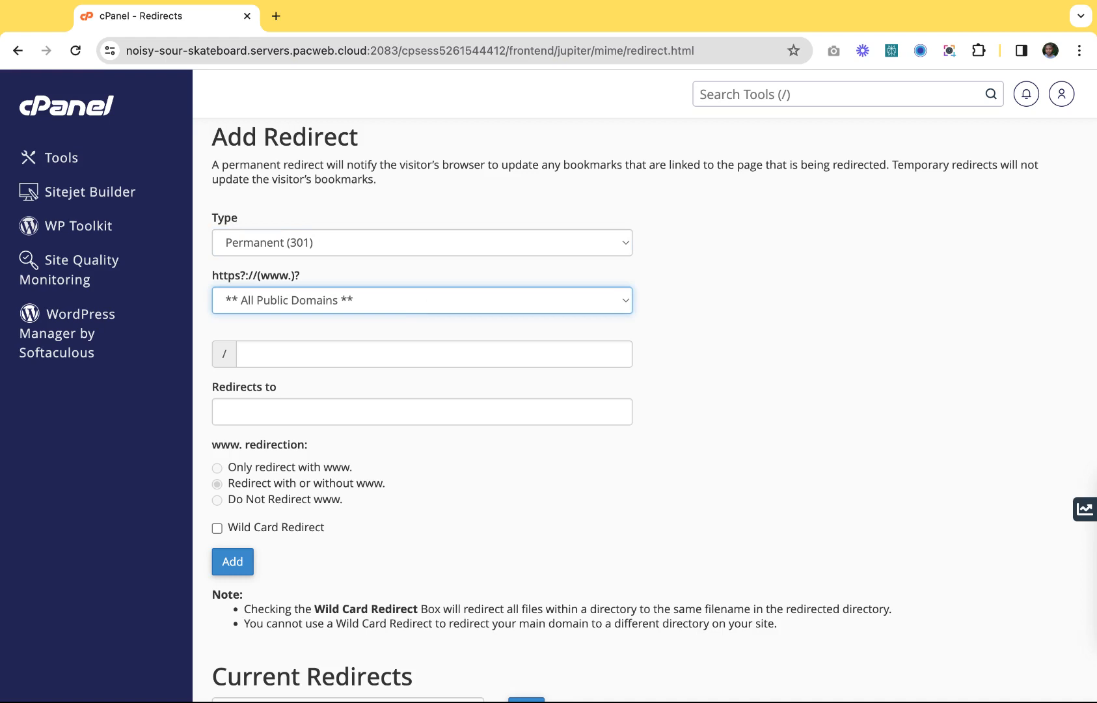
{"action": "left_click", "coordinate": [391, 318]}
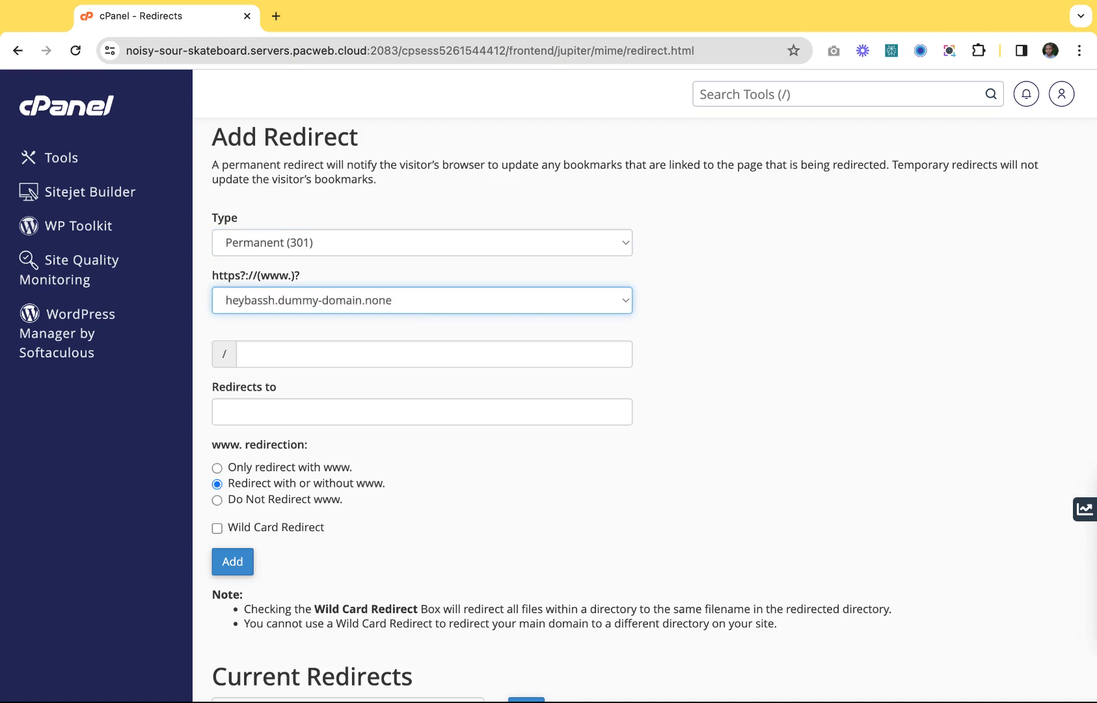
{"action": "left_click", "coordinate": [350, 360]}
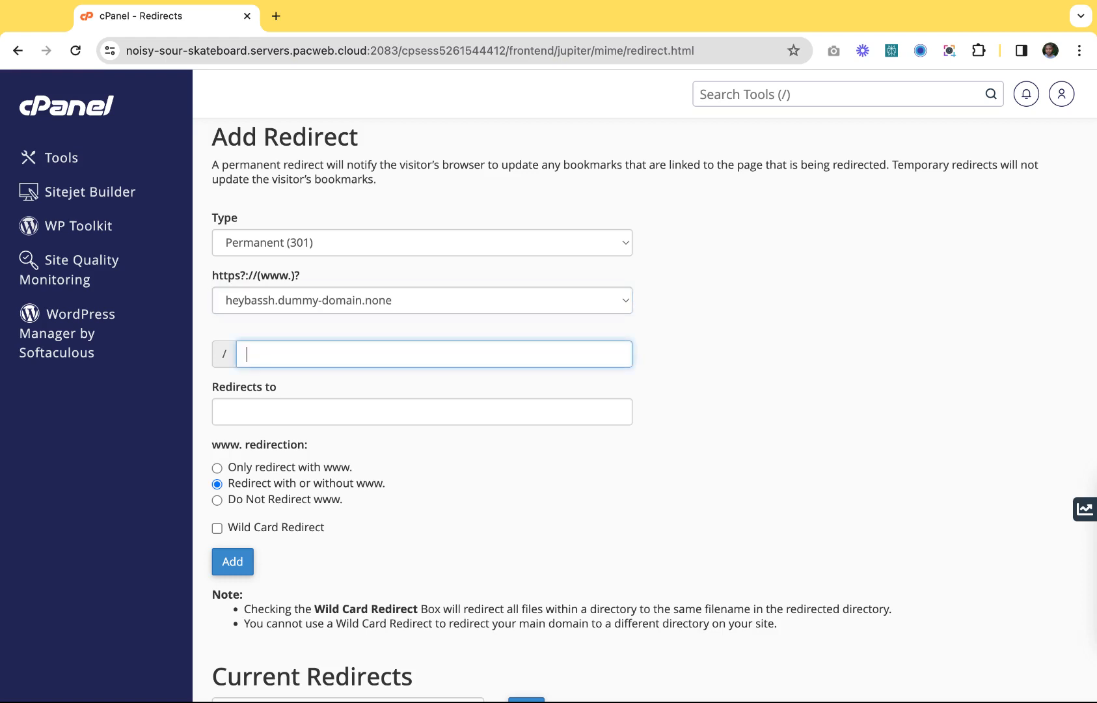
{"action": "left_click", "coordinate": [254, 327]}
{"action": "left_click", "coordinate": [259, 361]}
{"action": "type", "text": "heybassh.dummy-domain.none"}
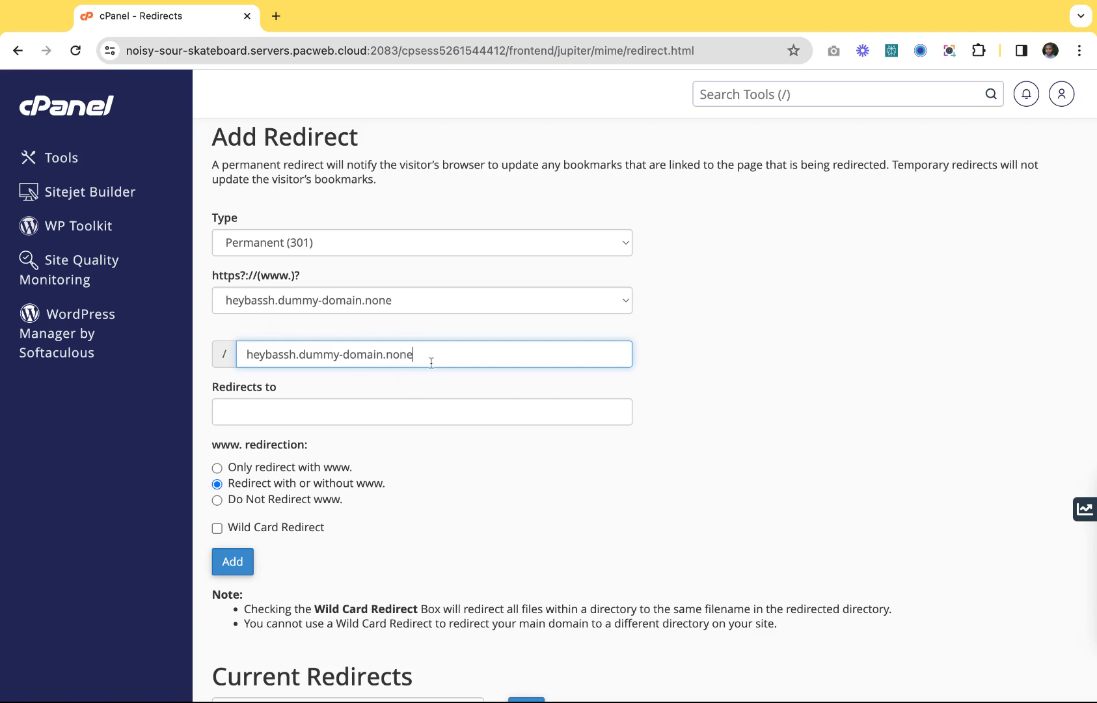
{"action": "key", "text": "shift+Left"}
{"action": "key", "text": "shift+Left"}
{"action": "key", "text": "shift+Left"}
{"action": "key", "text": "shift+Left"}
{"action": "key", "text": "shift+Left"}
{"action": "key", "text": "shift+Left"}
{"action": "key", "text": "shift+Left"}
{"action": "key", "text": "shift+Left"}
{"action": "key", "text": "shift+Left"}
{"action": "key", "text": "shift+Left"}
{"action": "key", "text": "shift+Left"}
{"action": "key", "text": "shift+Left"}
{"action": "key", "text": "shift+Left"}
{"action": "key", "text": "shift+Left"}
{"action": "key", "text": "shift+Left"}
{"action": "key", "text": "shift+Left"}
{"action": "key", "text": "shift+Left"}
{"action": "key", "text": "shift+Left"}
{"action": "key", "text": "shift+Left"}
{"action": "key", "text": "shift+Left"}
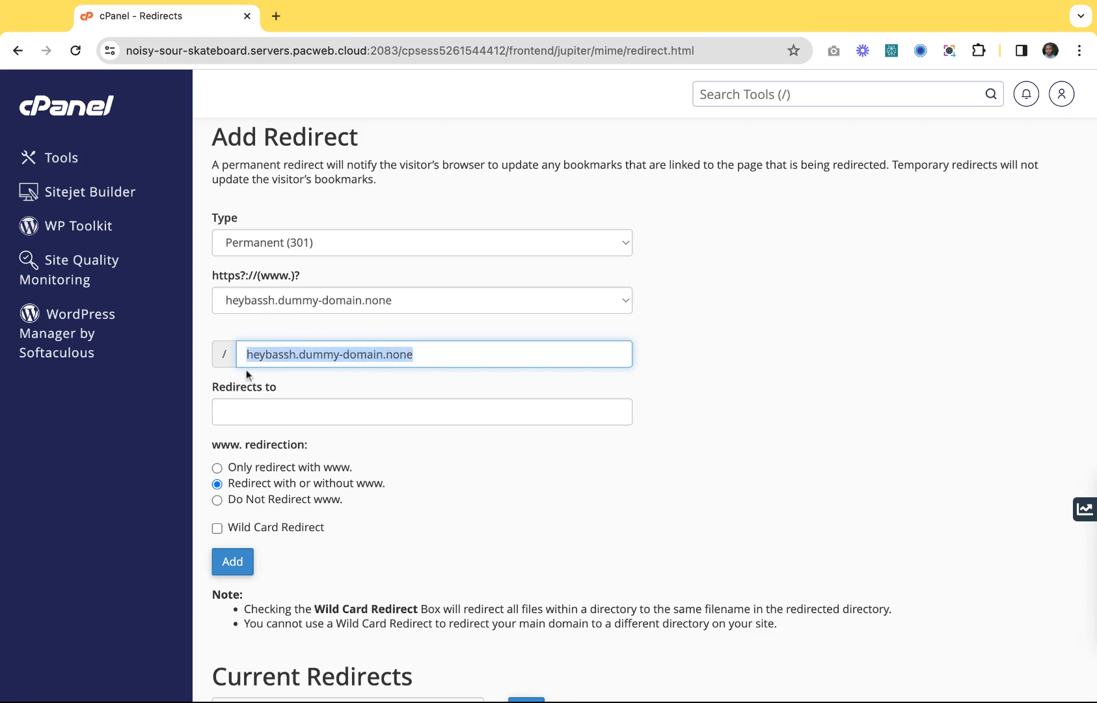
{"action": "key", "text": "Right"}
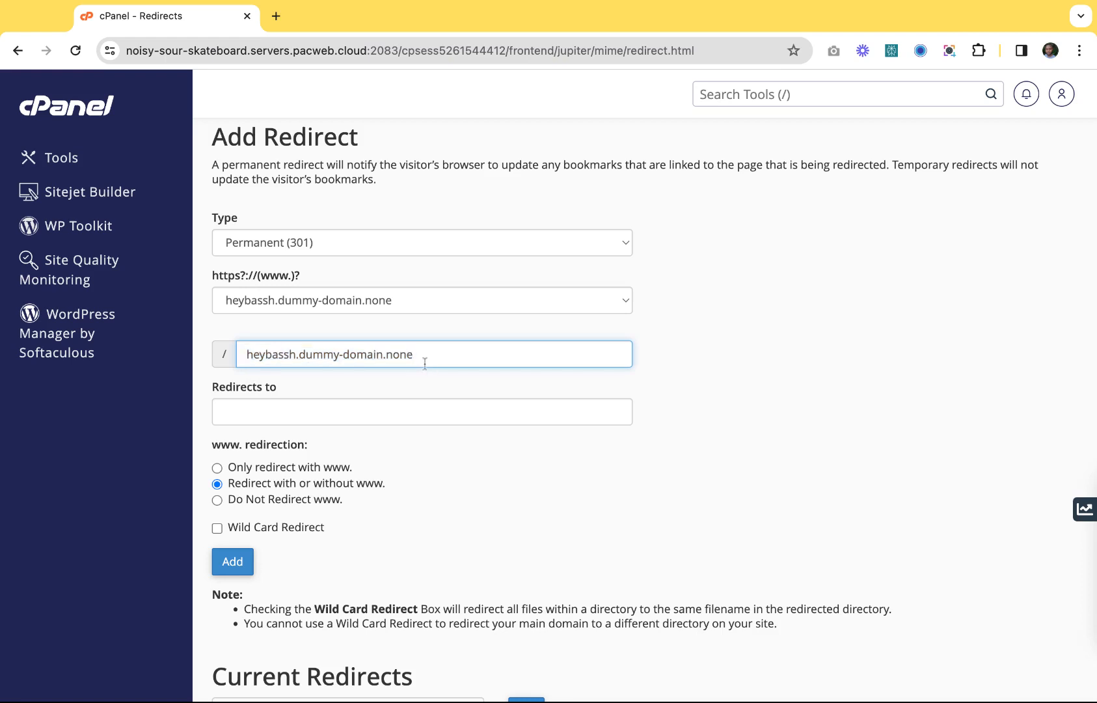
{"action": "key", "text": "super+a"}
{"action": "key", "text": "super+c"}
{"action": "key", "text": "BackSpace"}
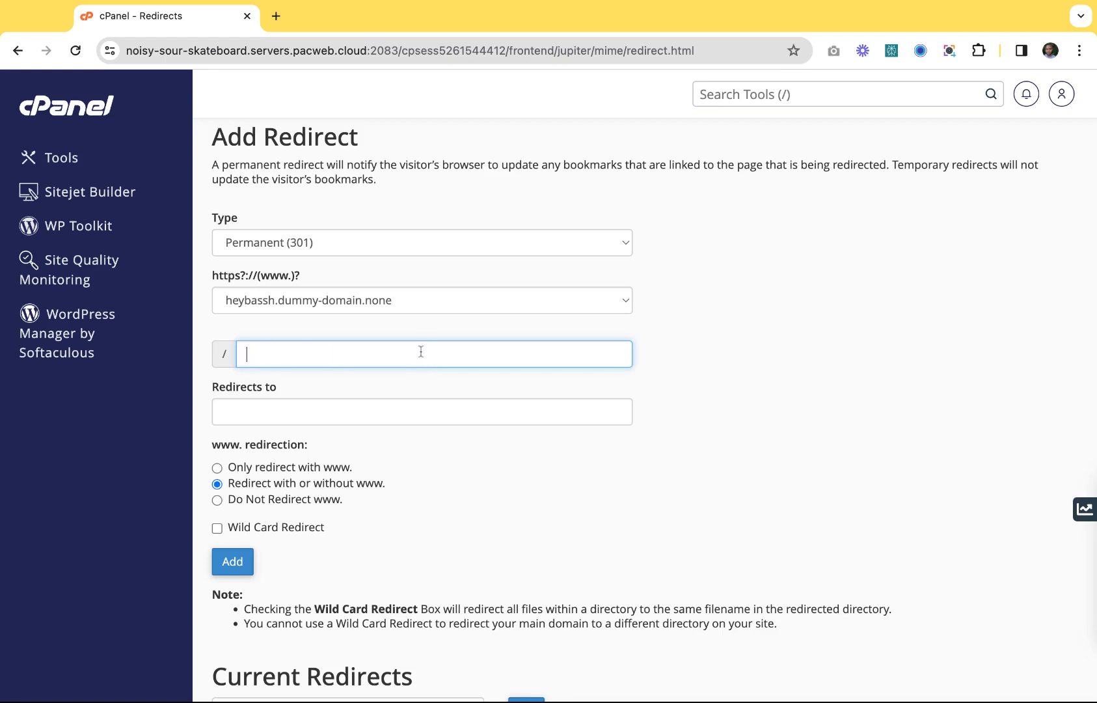
{"action": "left_click", "coordinate": [241, 413]}
{"action": "key", "text": "super+v"}
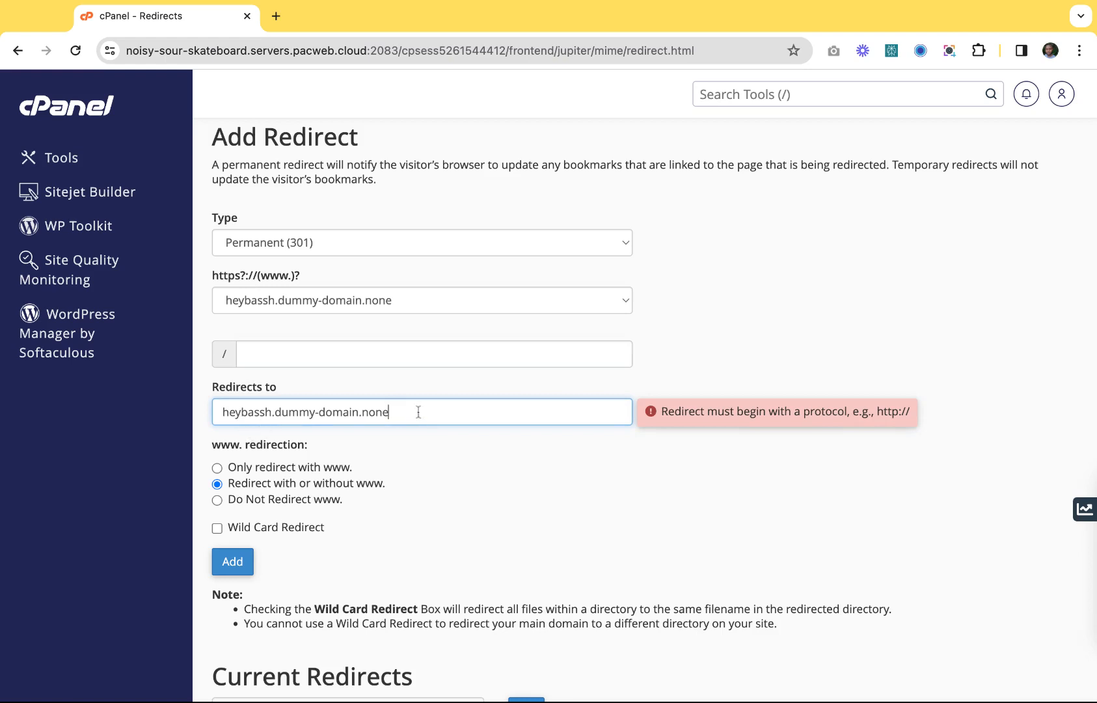
{"action": "left_click", "coordinate": [220, 408]}
{"action": "type", "text": "https://"}
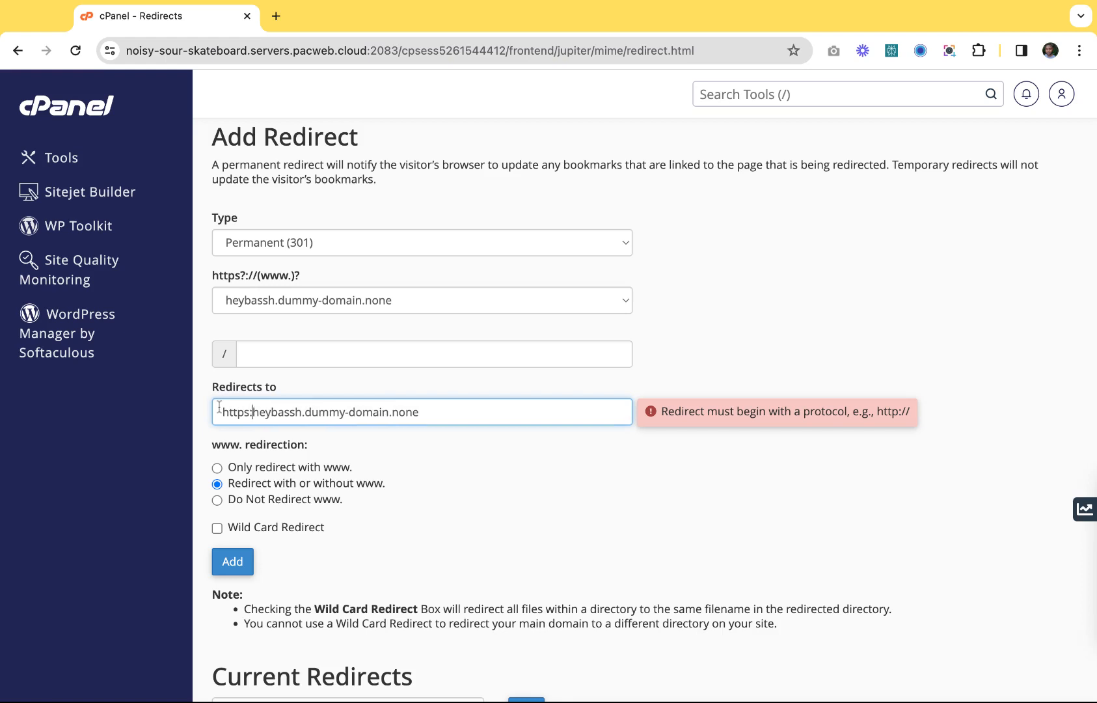
{"action": "left_click", "coordinate": [425, 412]}
{"action": "type", "text": "/h"}
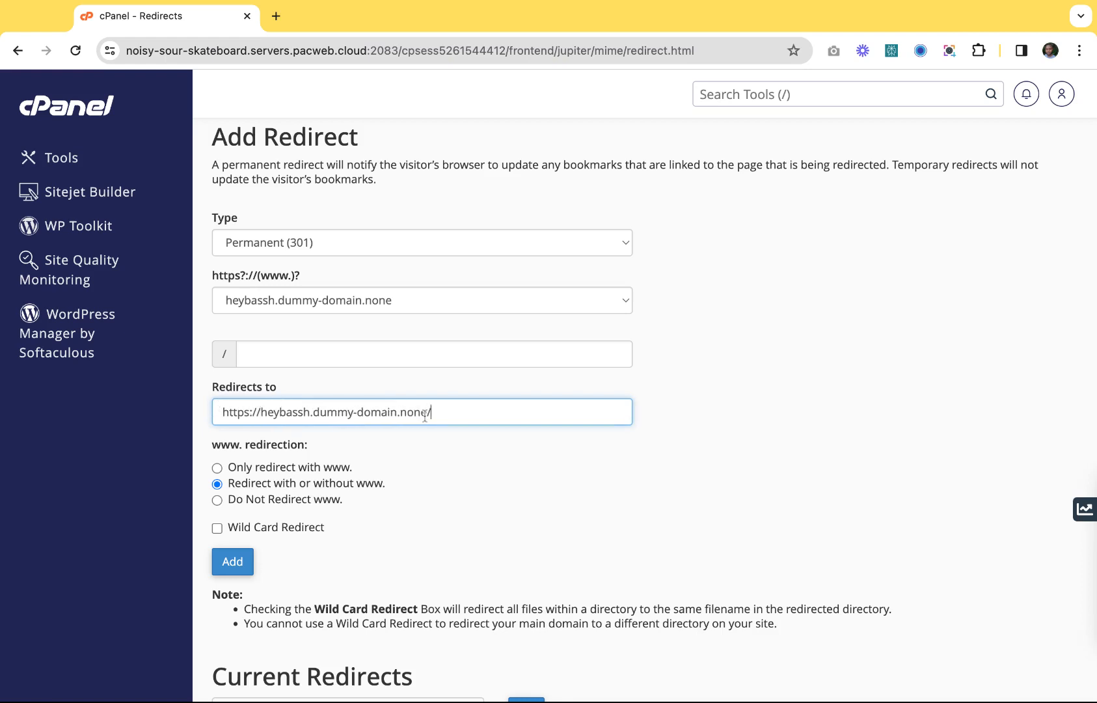
{"action": "type", "text": "ome"}
{"action": "key", "text": "shift+Left"}
{"action": "key", "text": "shift+Left"}
{"action": "key", "text": "shift+Left"}
{"action": "key", "text": "shift+Left"}
{"action": "key", "text": "shift+Left"}
{"action": "key", "text": "shift+Left"}
{"action": "key", "text": "shift+Left"}
{"action": "key", "text": "shift+Left"}
{"action": "key", "text": "shift+Left"}
{"action": "key", "text": "shift+Left"}
{"action": "key", "text": "shift+Left"}
{"action": "key", "text": "shift+Left"}
{"action": "key", "text": "shift+Left"}
{"action": "key", "text": "shift+Left"}
{"action": "key", "text": "shift+Left"}
{"action": "key", "text": "shift+Left"}
{"action": "key", "text": "shift+Left"}
{"action": "key", "text": "shift+Left"}
{"action": "key", "text": "shift+Left"}
{"action": "key", "text": "shift+Left"}
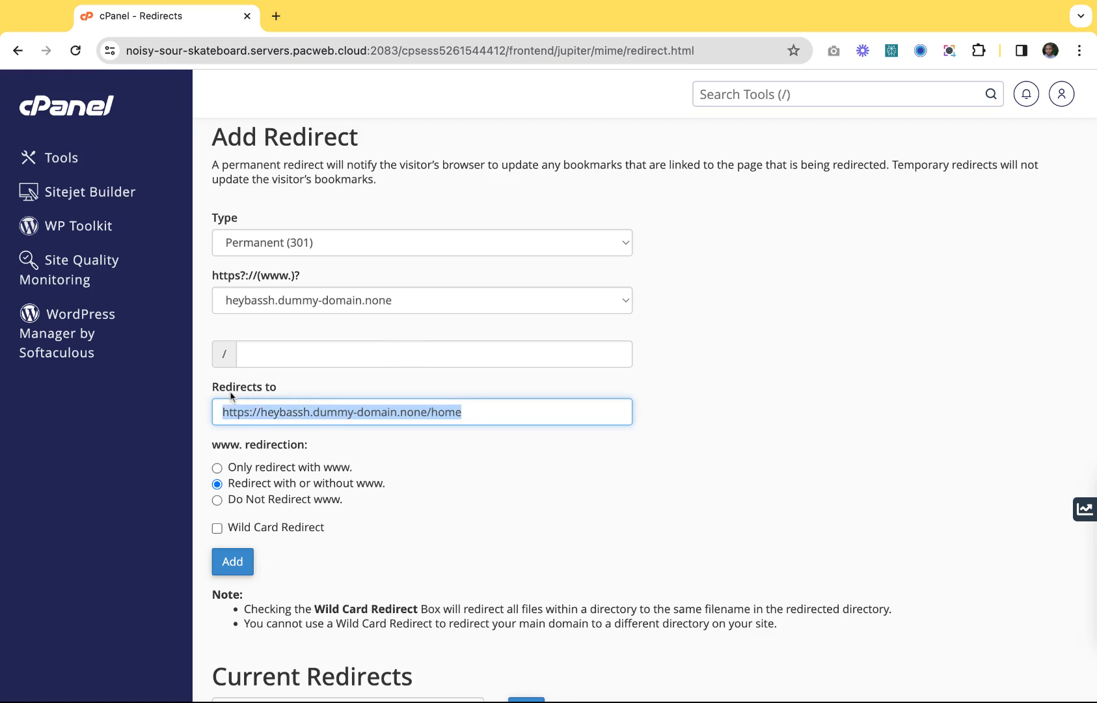
Type about-us into the redirect path field.
{"action": "left_click", "coordinate": [279, 355]}
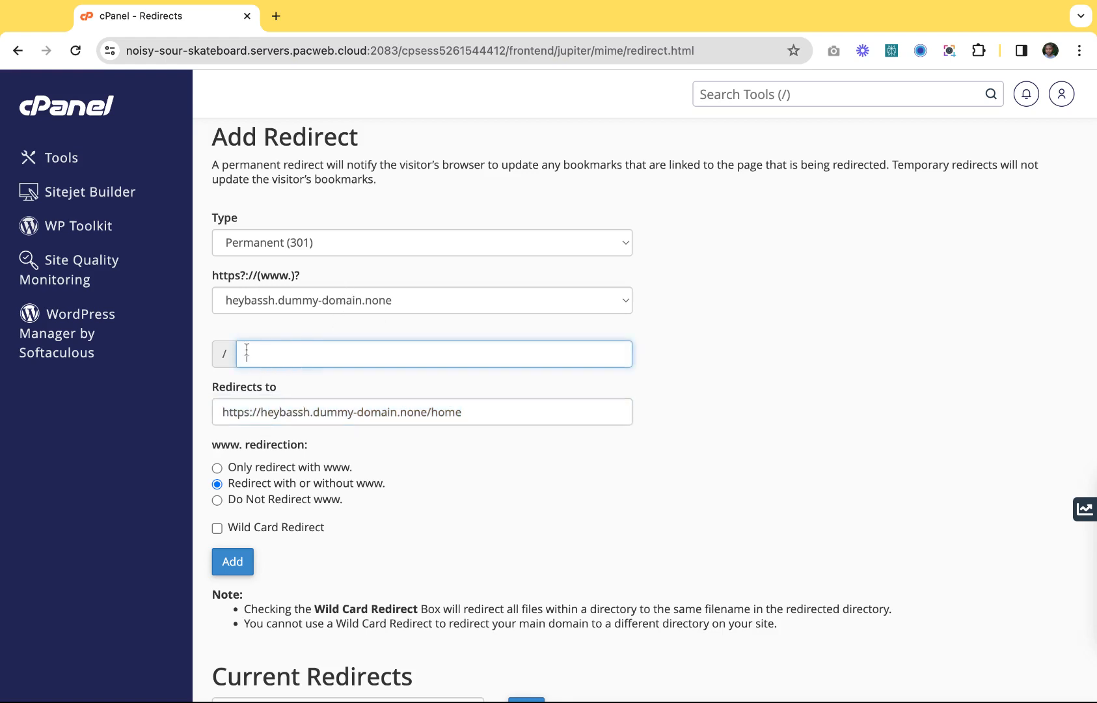
{"action": "left_click", "coordinate": [206, 376]}
{"action": "left_click", "coordinate": [251, 354]}
{"action": "type", "text": "about-us"}
Change the destination's ending from home to about, then clear the whole destination field.
{"action": "left_click", "coordinate": [478, 423]}
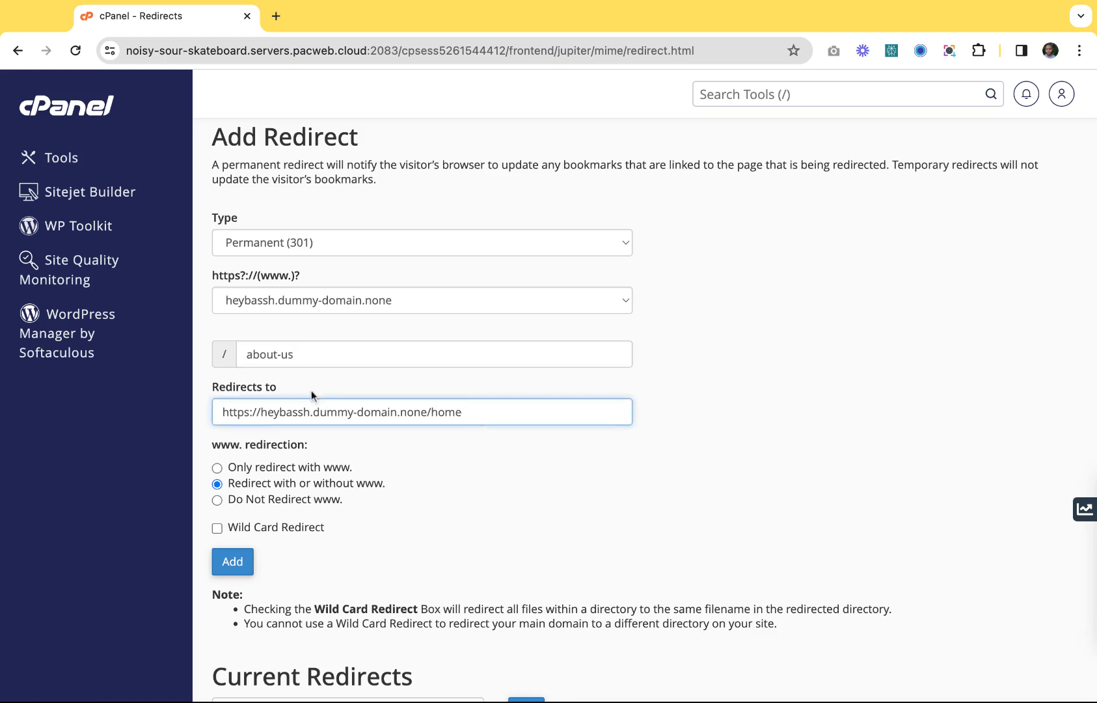
{"action": "left_click", "coordinate": [307, 355]}
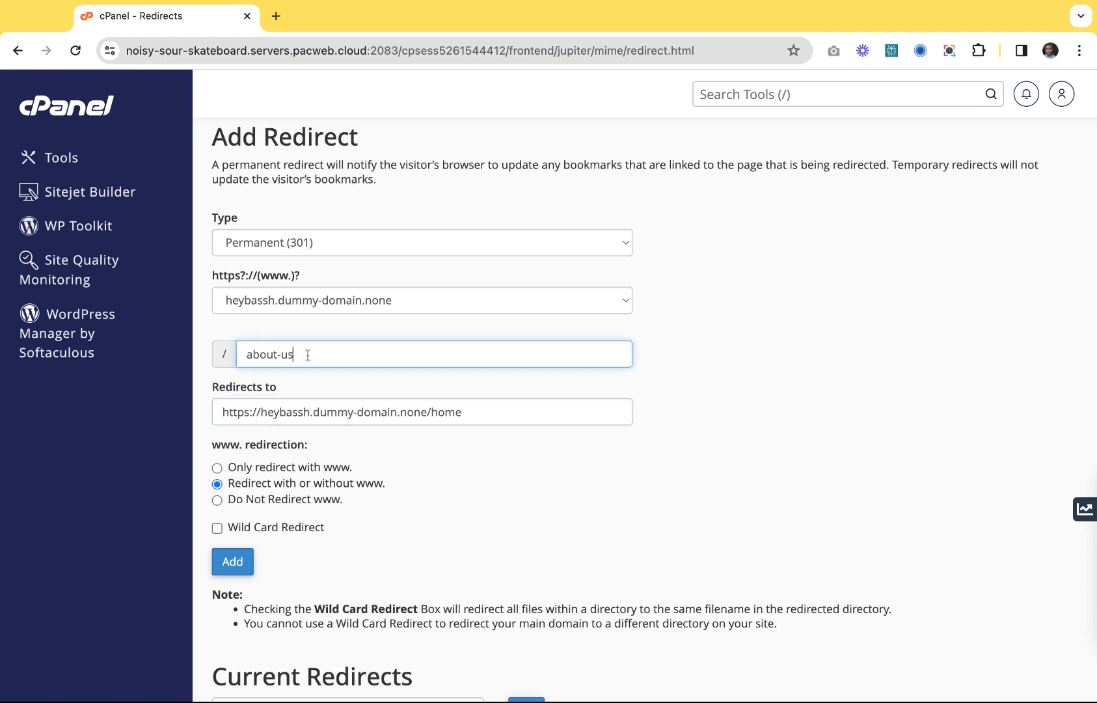
{"action": "left_click", "coordinate": [476, 408]}
{"action": "key", "text": "BackSpace"}
{"action": "key", "text": "BackSpace"}
{"action": "key", "text": "BackSpace"}
{"action": "key", "text": "BackSpace"}
{"action": "type", "text": "about"}
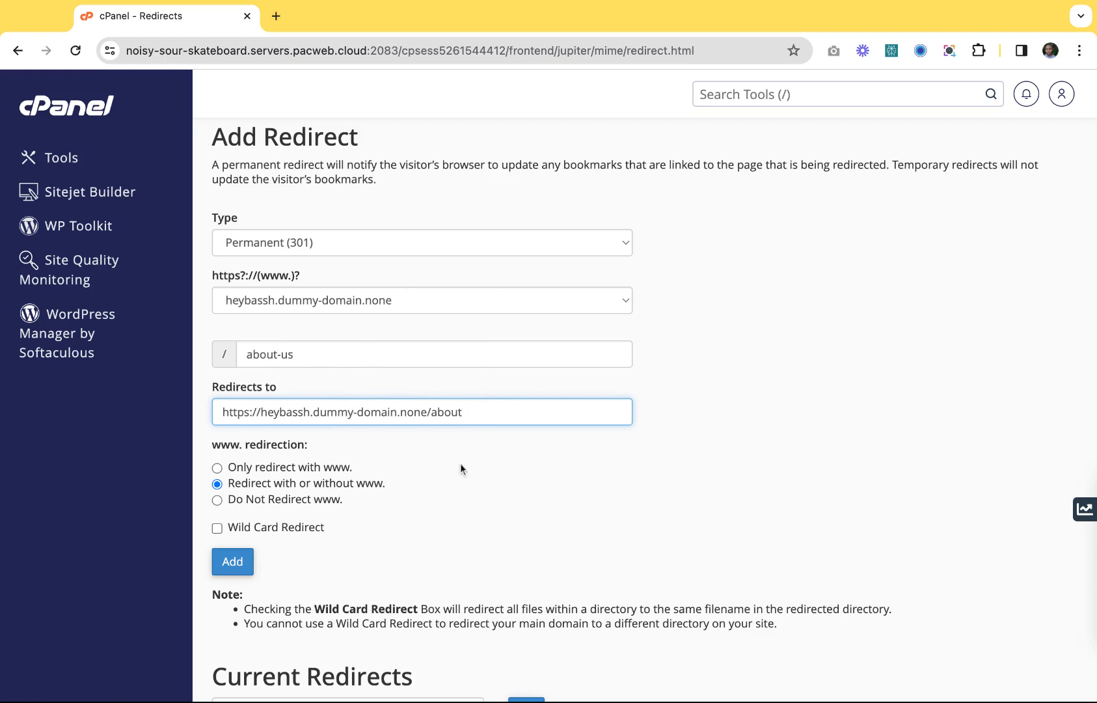
{"action": "triple_click", "coordinate": [471, 412]}
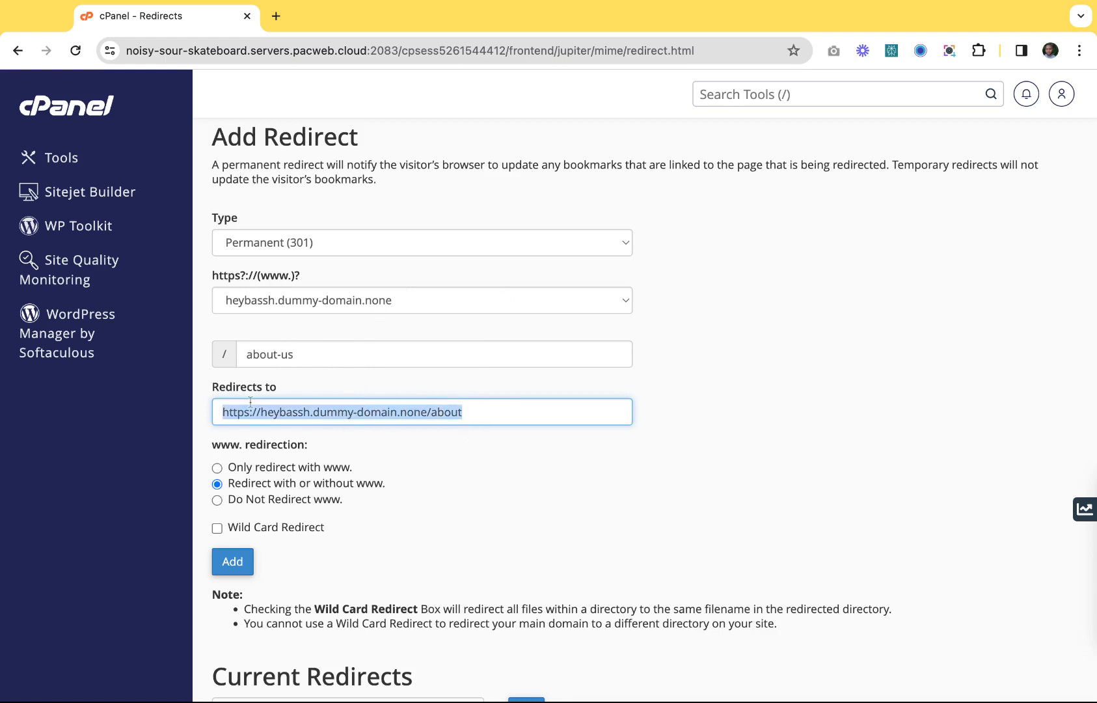
{"action": "key", "text": "BackSpace"}
{"action": "left_click", "coordinate": [247, 354]}
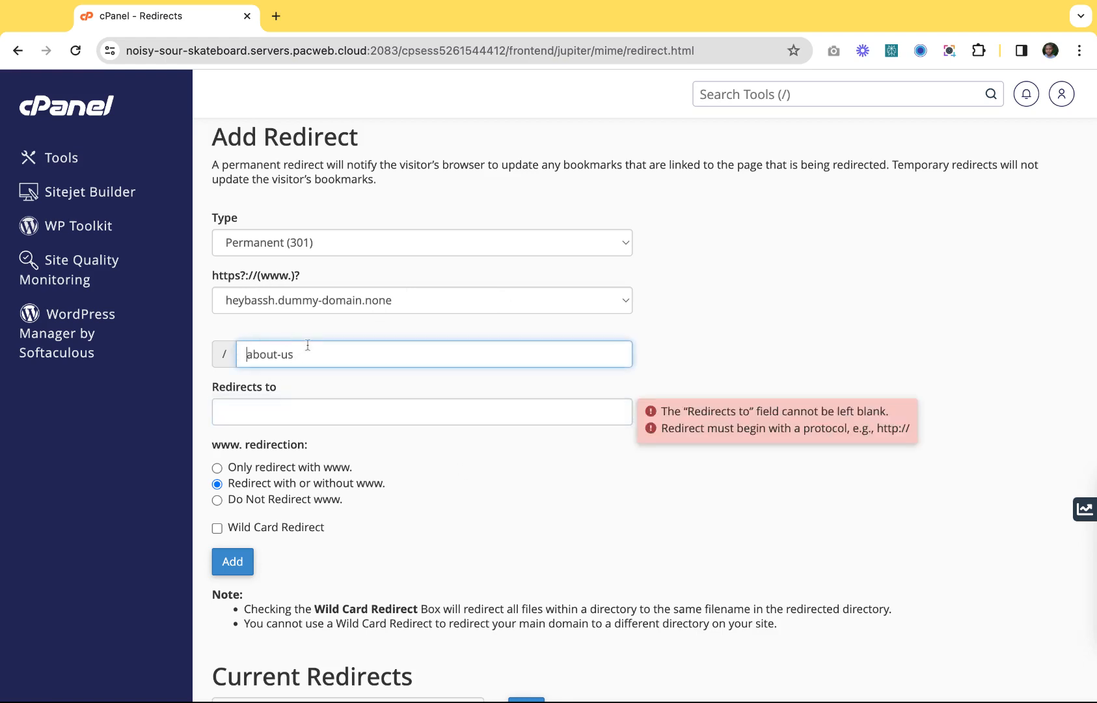
{"action": "double_click", "coordinate": [319, 348]}
{"action": "left_click_drag", "start_coordinate": [318, 348], "coordinate": [215, 359]}
{"action": "key", "text": "BackSpace"}
{"action": "left_click", "coordinate": [309, 412]}
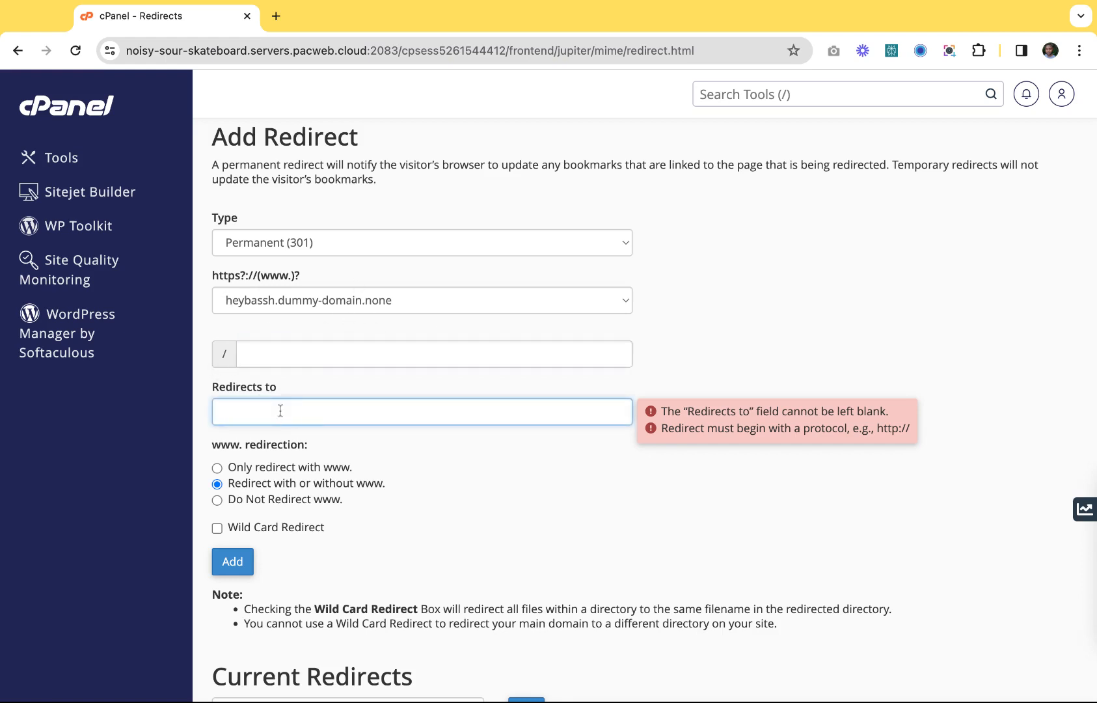
{"action": "type", "text": "exter"}
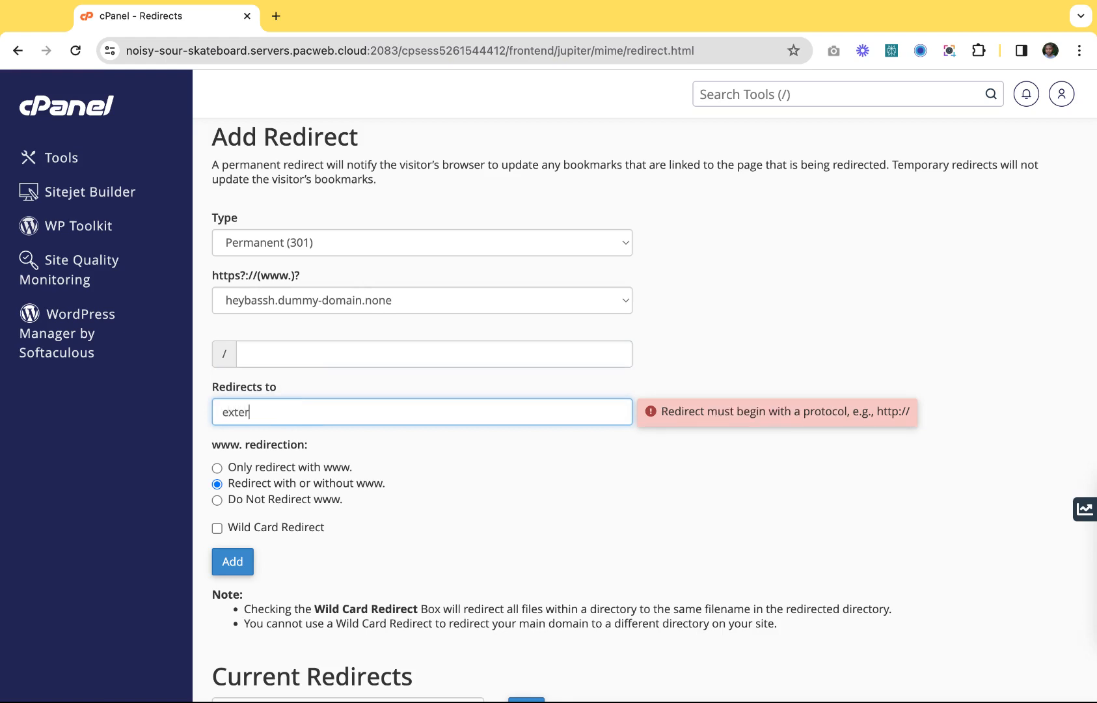
{"action": "key", "text": "BackSpace"}
{"action": "key", "text": "BackSpace"}
{"action": "key", "text": "BackSpace"}
{"action": "key", "text": "BackSpace"}
{"action": "key", "text": "BackSpace"}
{"action": "type", "text": "https://ex"}
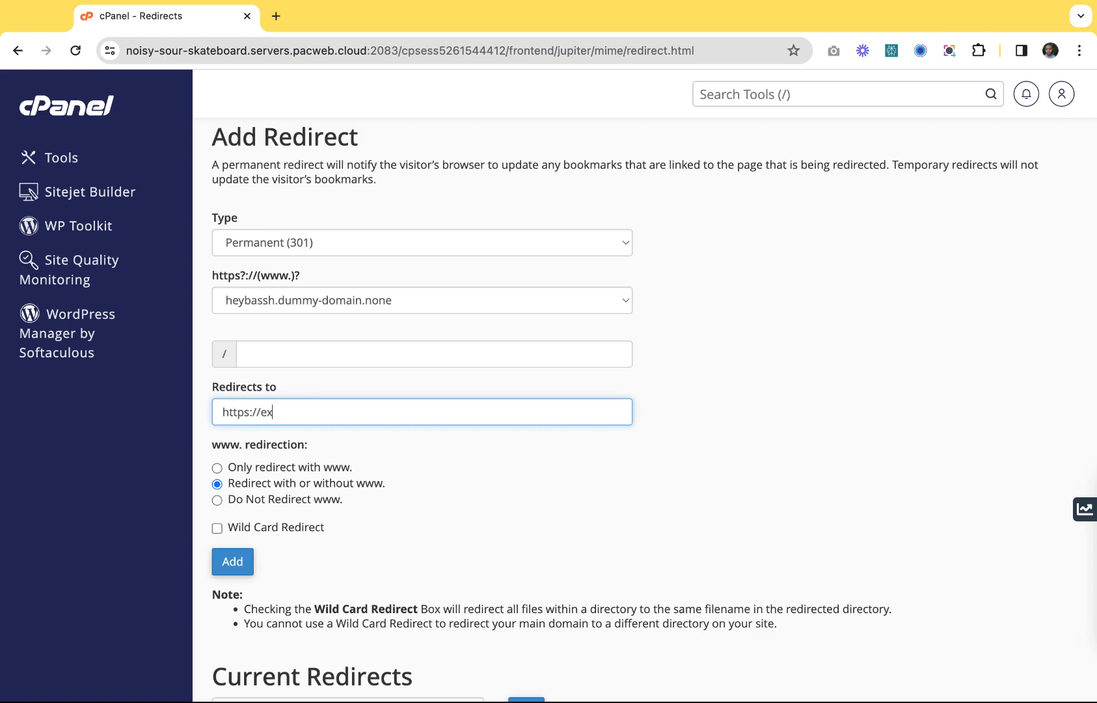
{"action": "type", "text": "ternaldonain.com"}
Set the path to about and append /about to the destination address.
{"action": "left_click", "coordinate": [269, 357]}
{"action": "type", "text": "about"}
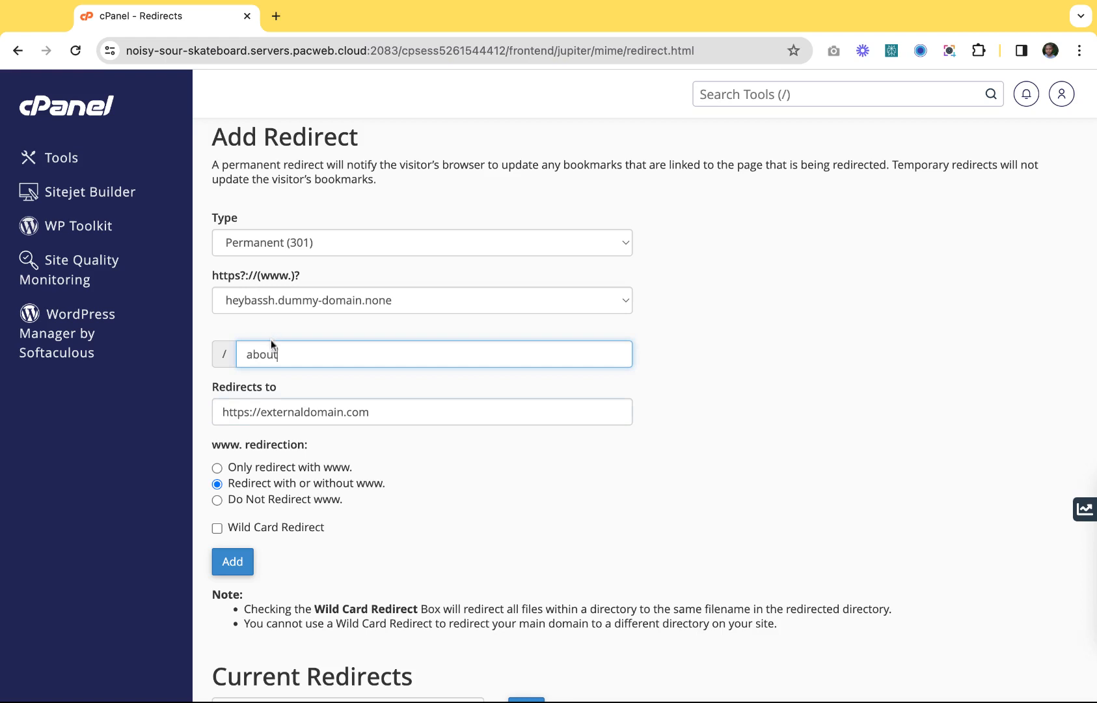
{"action": "left_click", "coordinate": [434, 418]}
{"action": "type", "text": "/about"}
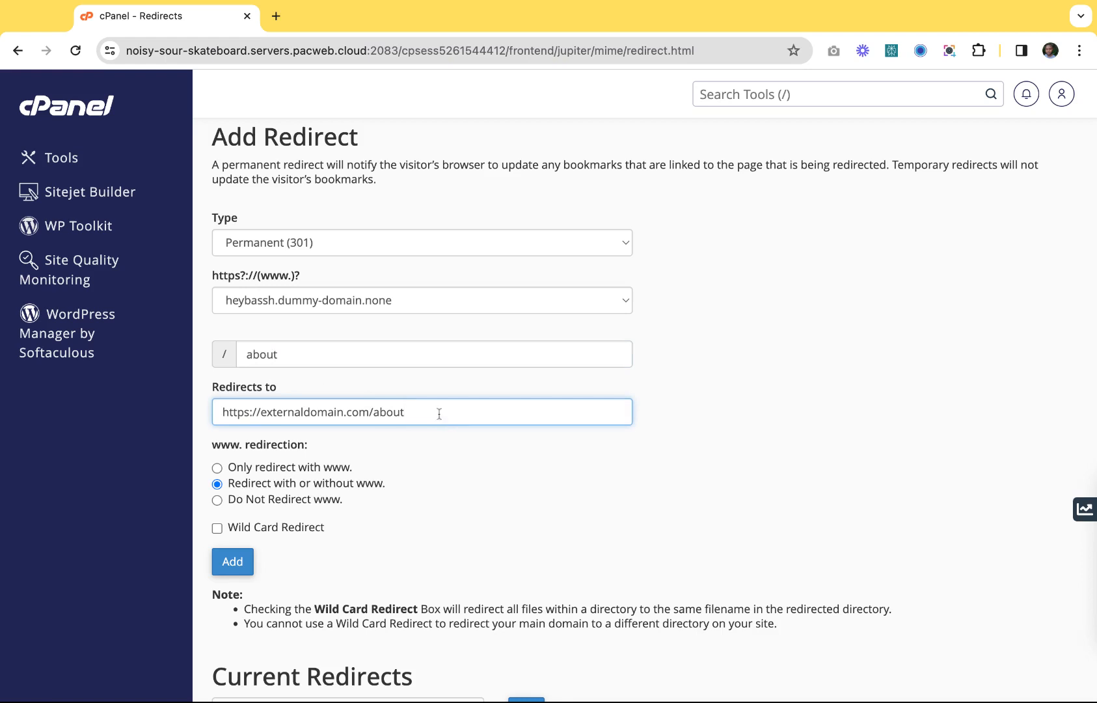
{"action": "scroll", "coordinate": [389, 390], "scroll_direction": "down", "scroll_amount": 1}
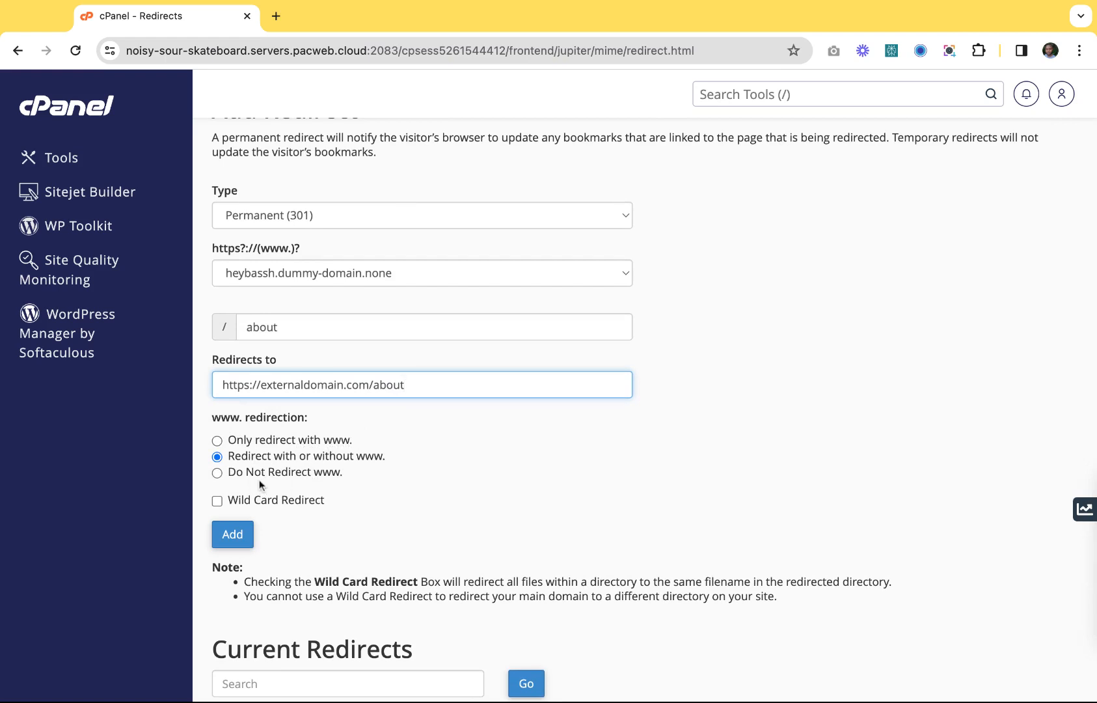
{"action": "scroll", "coordinate": [347, 486], "scroll_direction": "down", "scroll_amount": 3}
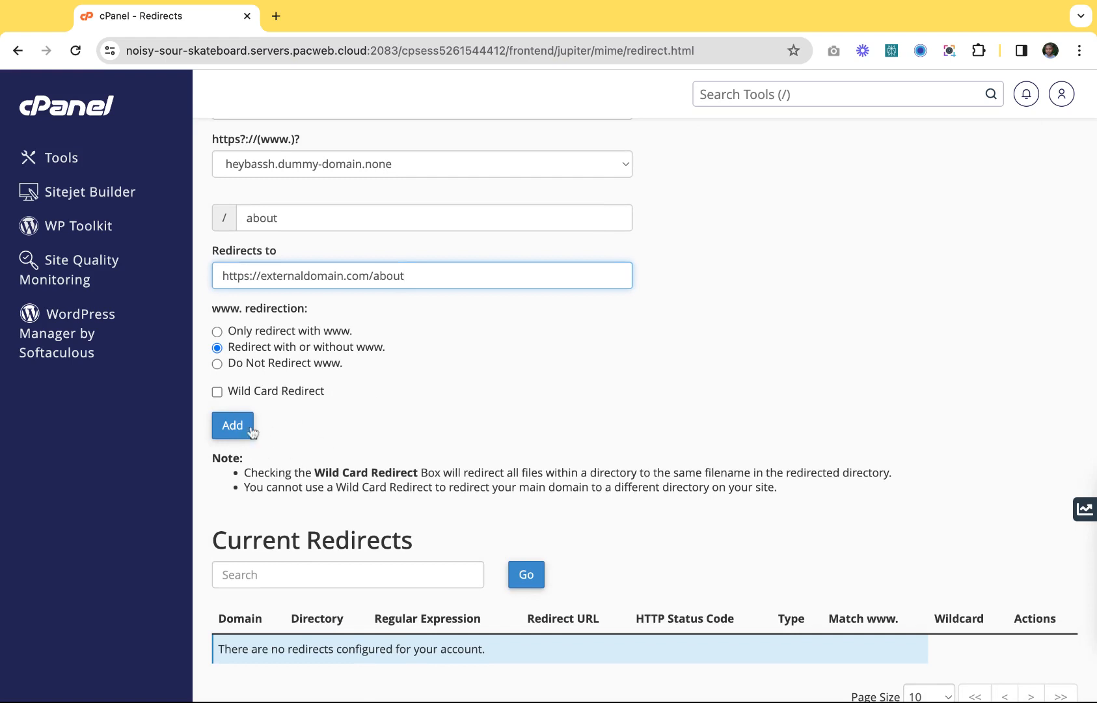
{"action": "scroll", "coordinate": [299, 394], "scroll_direction": "down", "scroll_amount": 2}
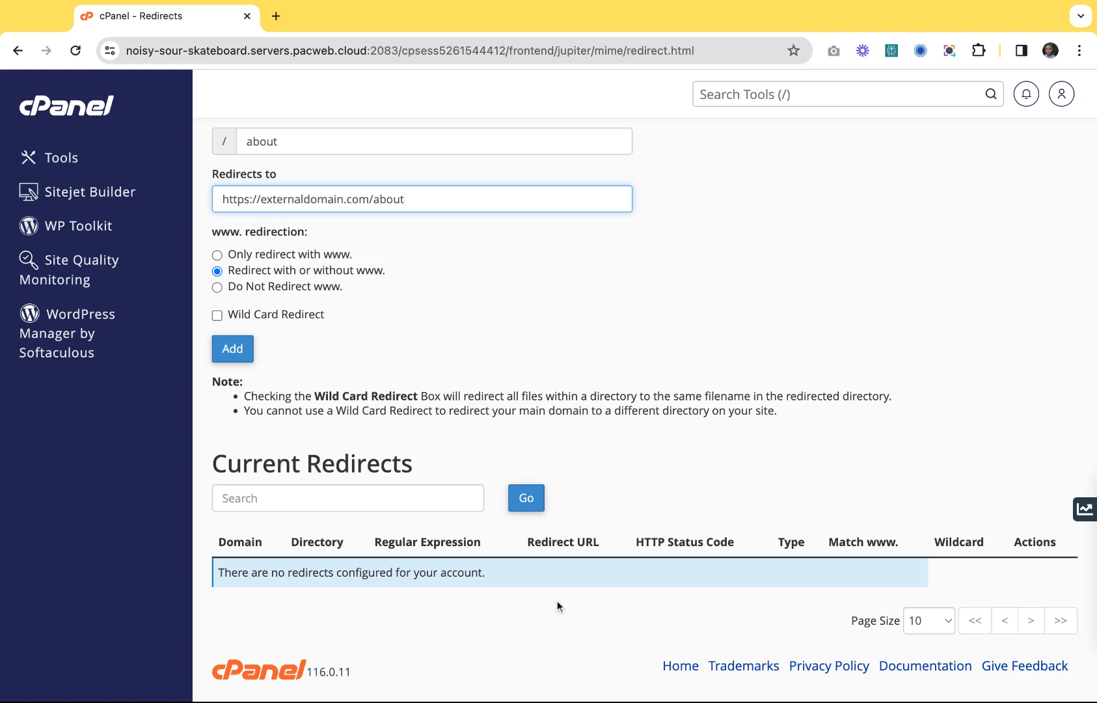
{"action": "scroll", "coordinate": [497, 586], "scroll_direction": "up", "scroll_amount": 2}
{"action": "scroll", "coordinate": [497, 586], "scroll_direction": "down", "scroll_amount": 2}
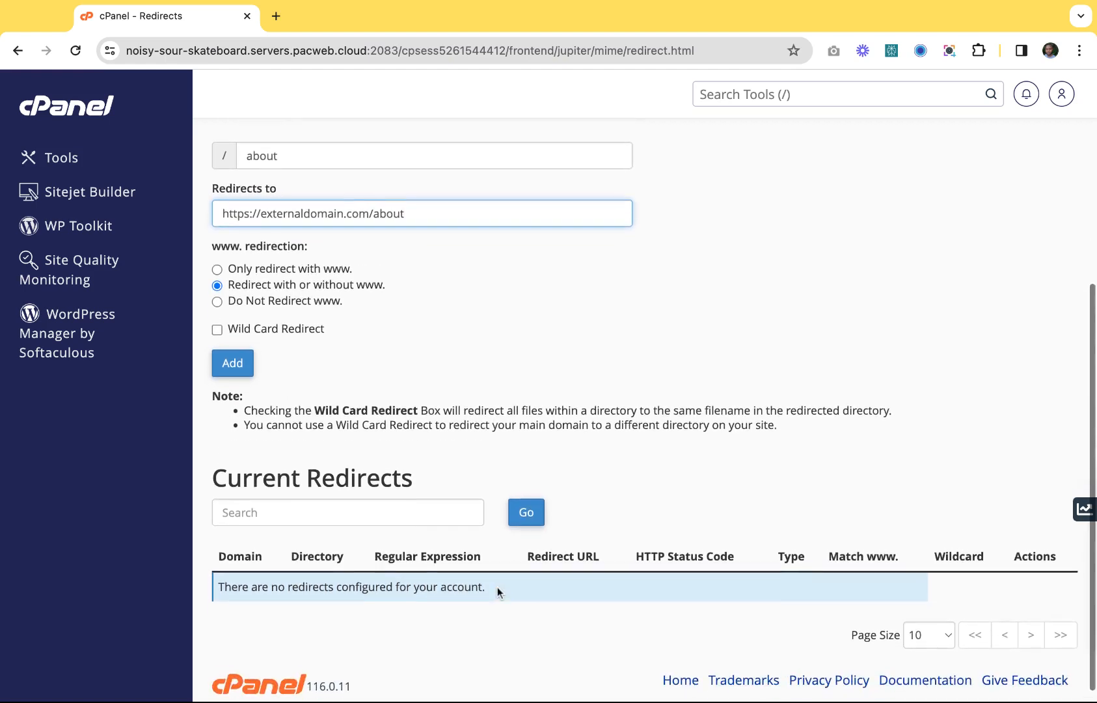
{"action": "scroll", "coordinate": [502, 457], "scroll_direction": "up", "scroll_amount": 2}
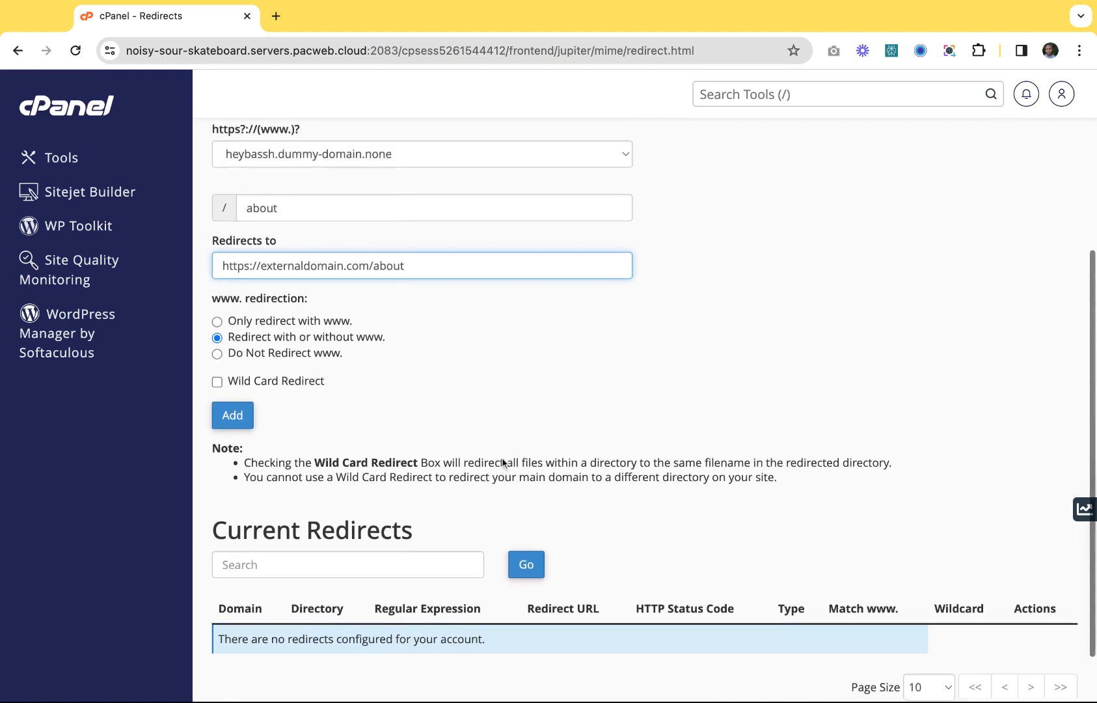
{"action": "scroll", "coordinate": [502, 456], "scroll_direction": "down", "scroll_amount": 2}
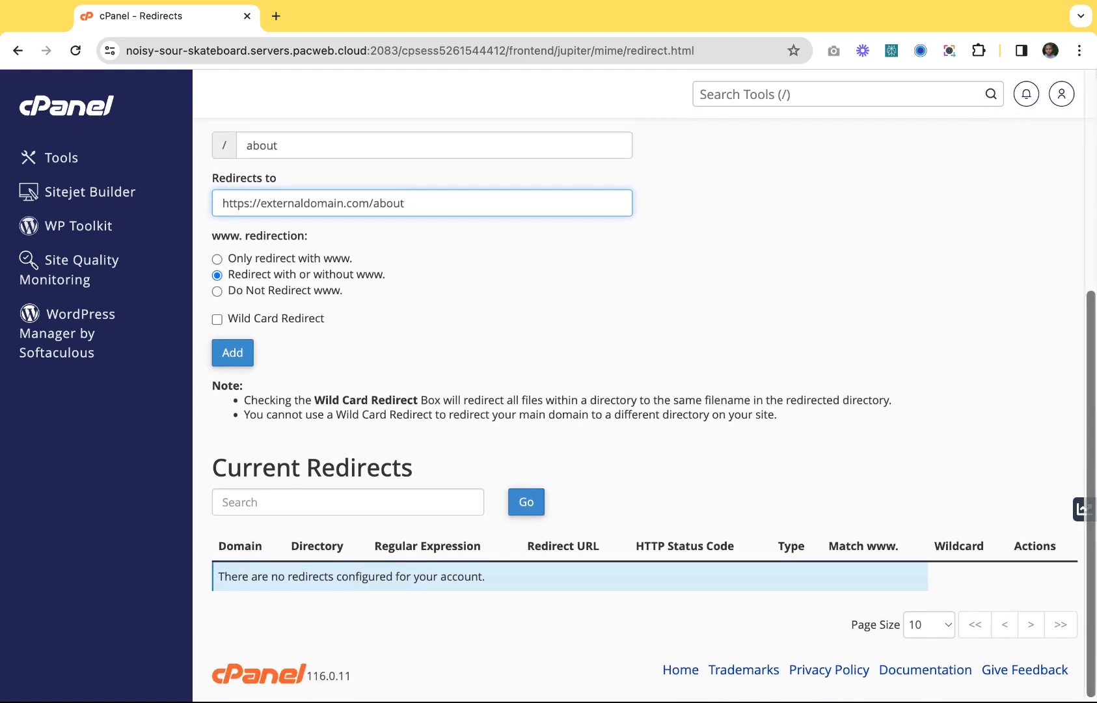